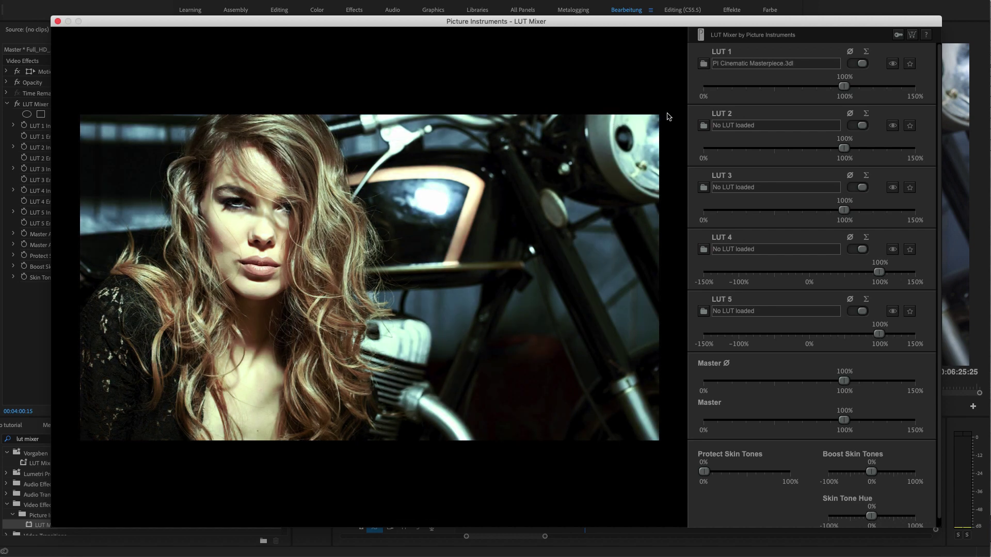
Load Vintage Film.3dl into LUT 2 at 47%, raise the averaged master and add slight skin protection
{"action": "left_click", "coordinate": [703, 126]}
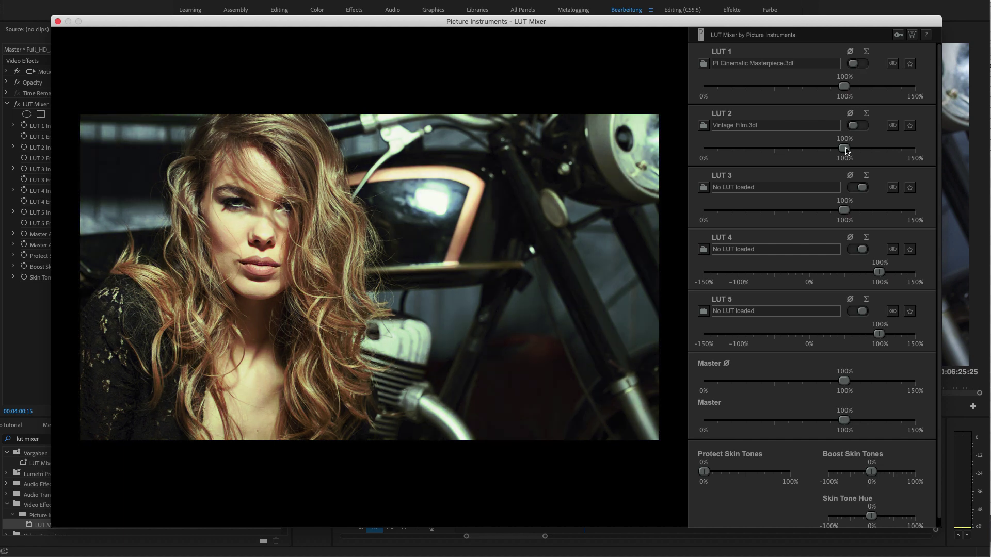
{"action": "left_click_drag", "start_coordinate": [844, 149], "coordinate": [764, 150]}
{"action": "left_click_drag", "start_coordinate": [844, 380], "coordinate": [860, 381]}
{"action": "left_click_drag", "start_coordinate": [704, 472], "coordinate": [721, 473]}
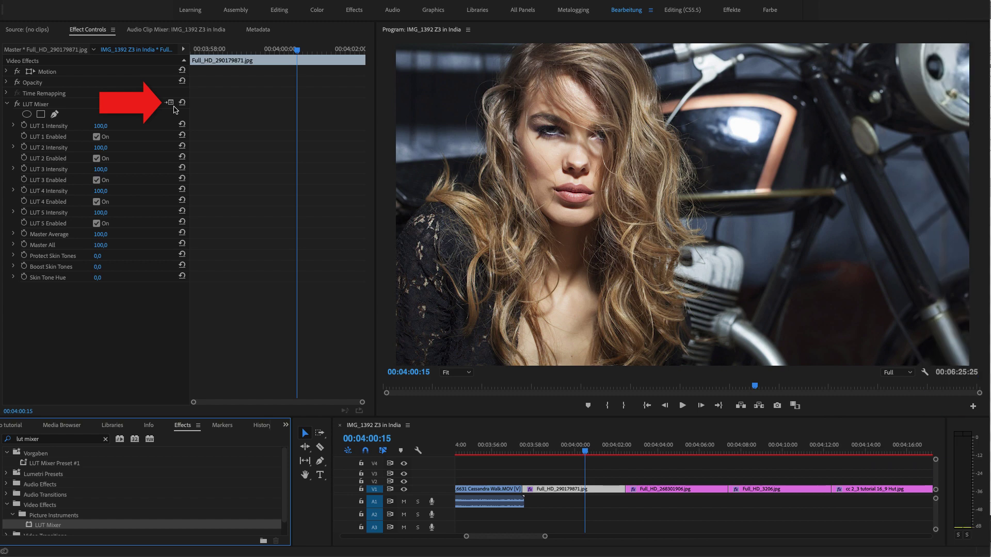
Reopen LUT Mixer and load PI Cinematic Masterpiece.3dl into LUT 1
{"action": "left_click", "coordinate": [171, 103]}
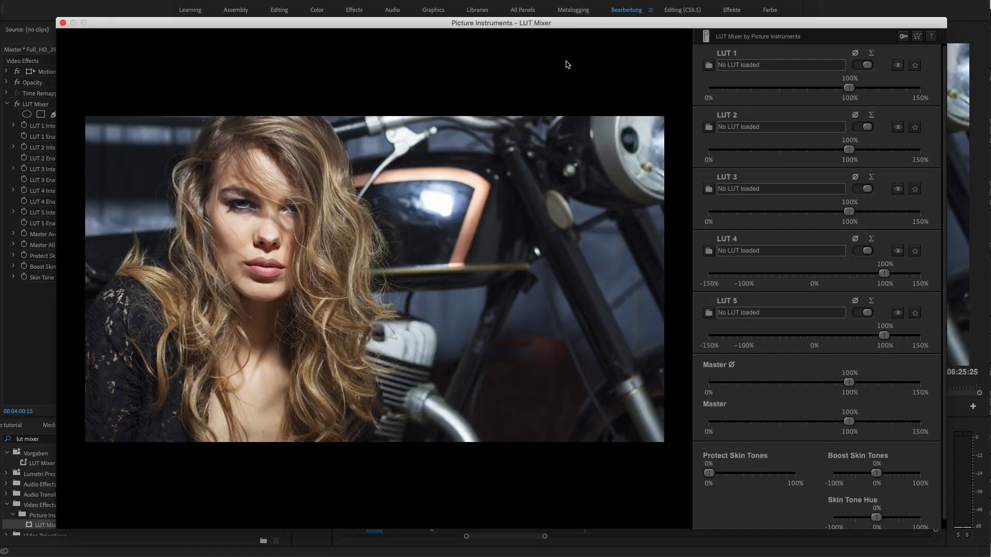
{"action": "left_click", "coordinate": [708, 66]}
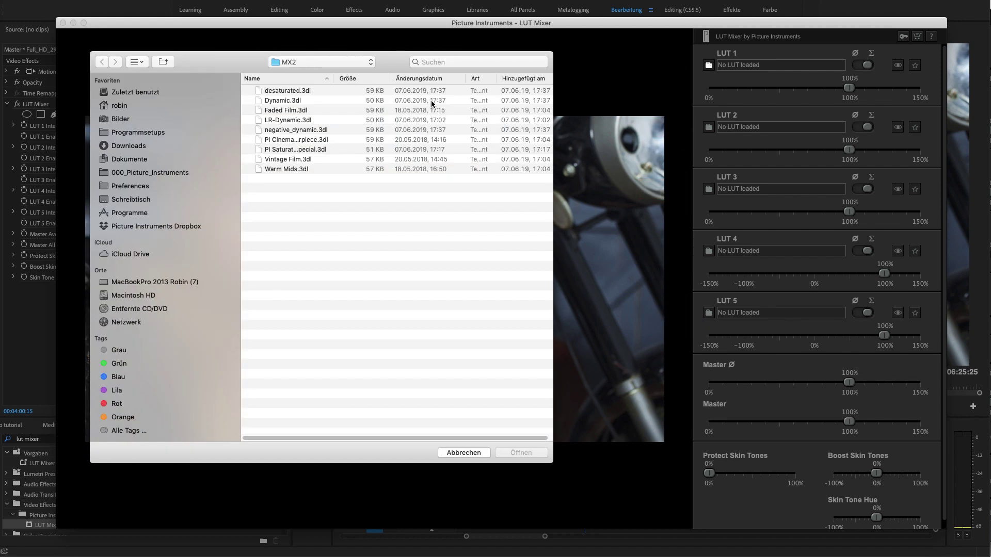
{"action": "double_click", "coordinate": [299, 141]}
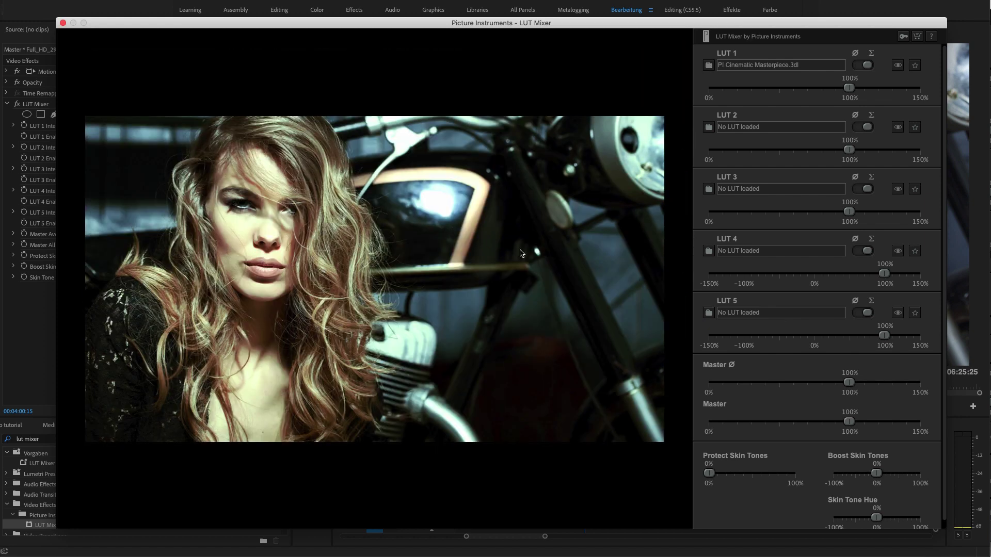
Load Warm Mids.3dl into LUT 4 and switch LUT 1 and LUT 4 to Ø averaging
{"action": "left_click", "coordinate": [708, 251]}
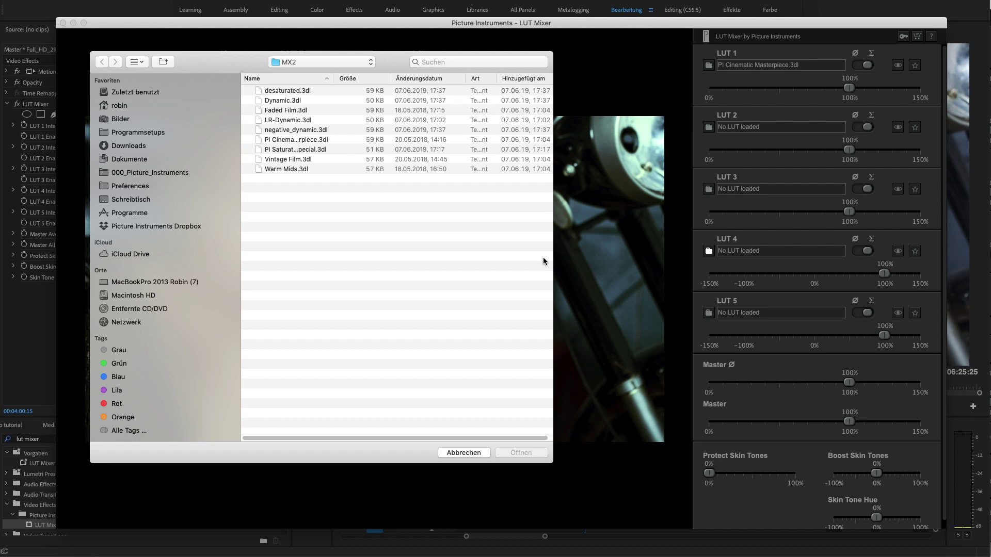
{"action": "double_click", "coordinate": [288, 169]}
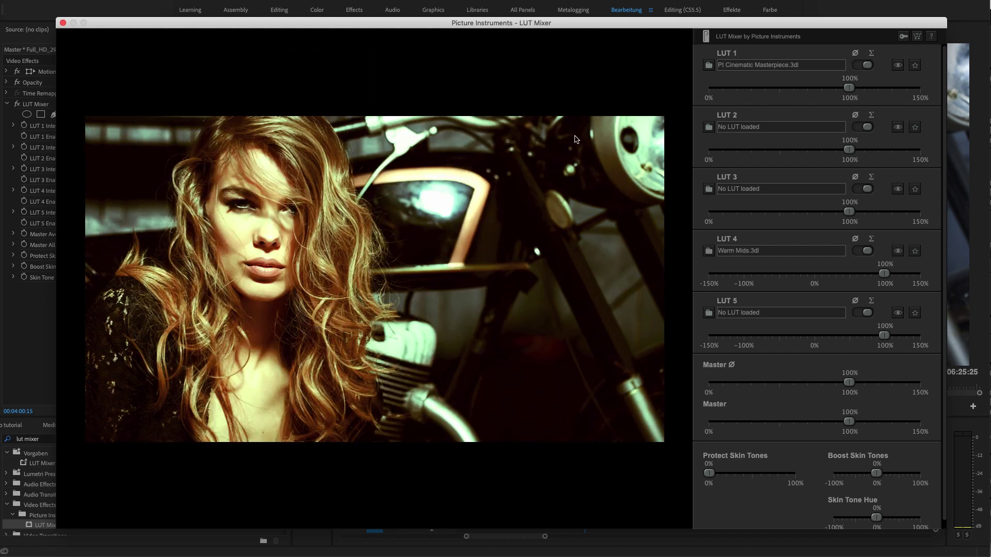
{"action": "left_click", "coordinate": [861, 68]}
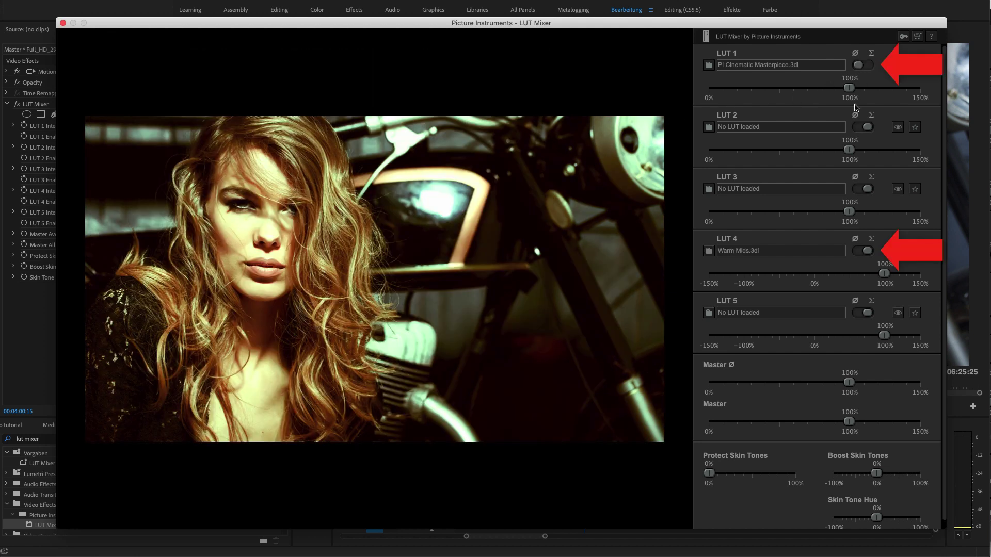
{"action": "left_click", "coordinate": [861, 250]}
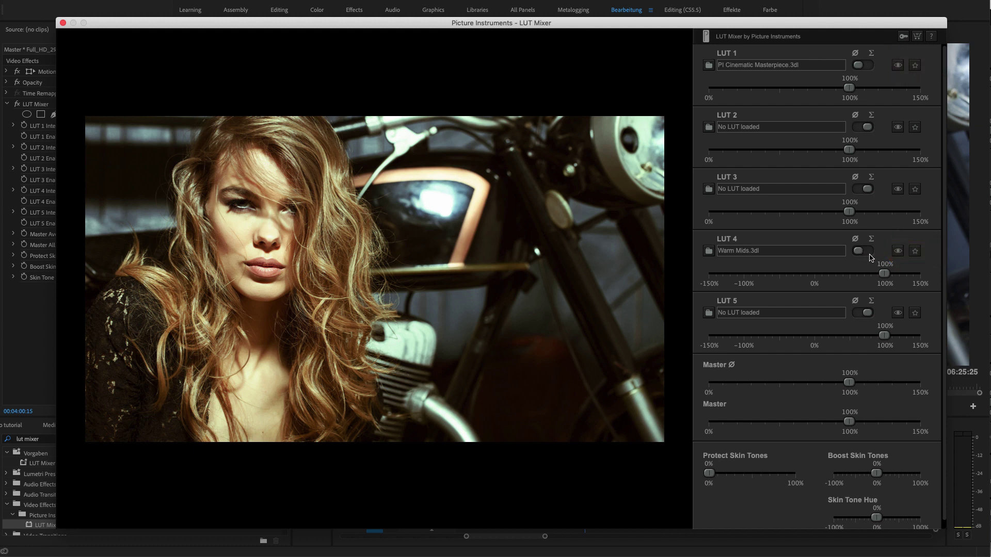
Set Warm Mids to 42%, Master Ø to 83%, and Cinematic Masterpiece above 100%
{"action": "left_click_drag", "start_coordinate": [886, 276], "coordinate": [849, 276]}
{"action": "mouse_move", "coordinate": [849, 384]}
{"action": "left_mouse_down"}
{"action": "mouse_move", "coordinate": [869, 385]}
{"action": "mouse_move", "coordinate": [814, 387]}
{"action": "mouse_move", "coordinate": [826, 388]}
{"action": "left_mouse_up"}
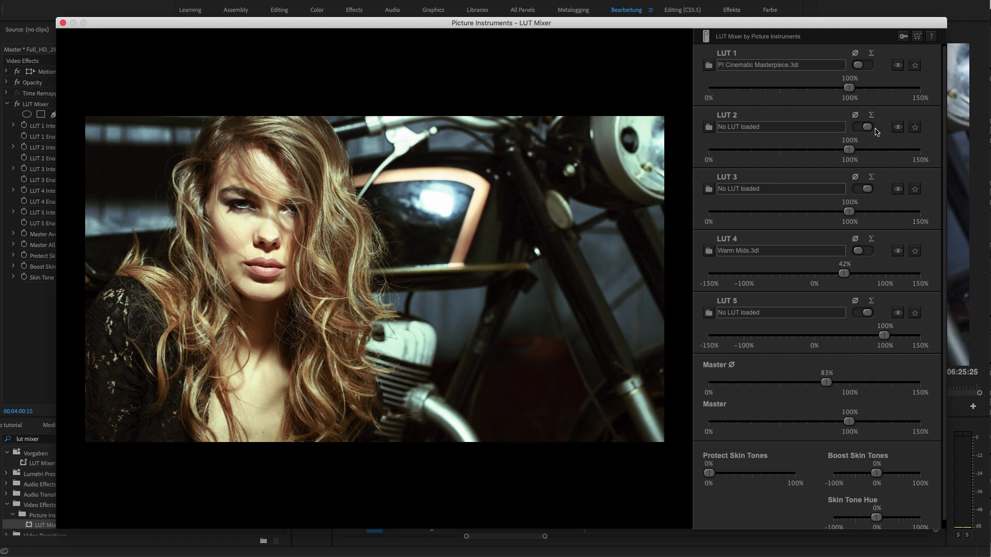
{"action": "left_click_drag", "start_coordinate": [852, 92], "coordinate": [881, 93]}
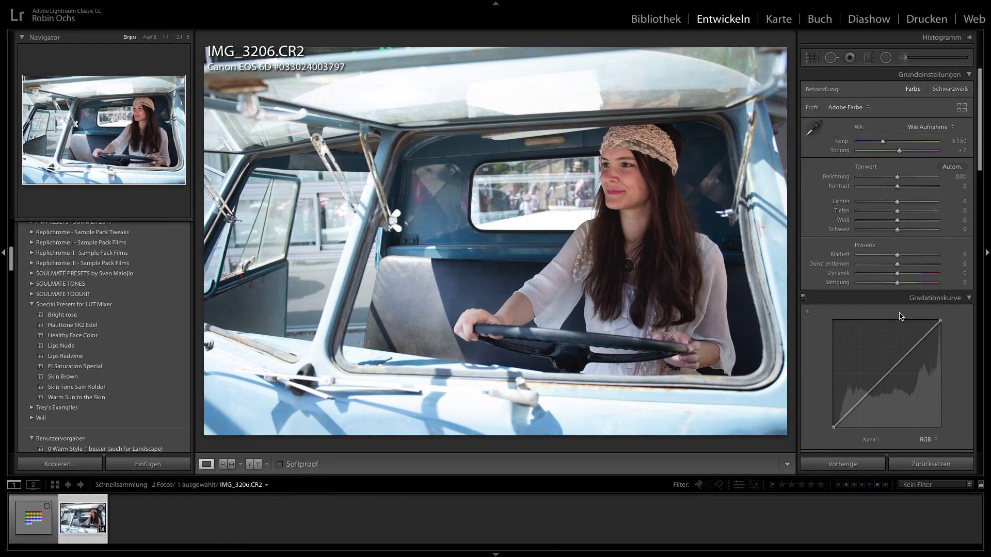
Lower the truck photo's Dynamik slightly, then set filter_neutral.jpg's Dynamik to −100
{"action": "left_click_drag", "start_coordinate": [896, 275], "coordinate": [887, 276]}
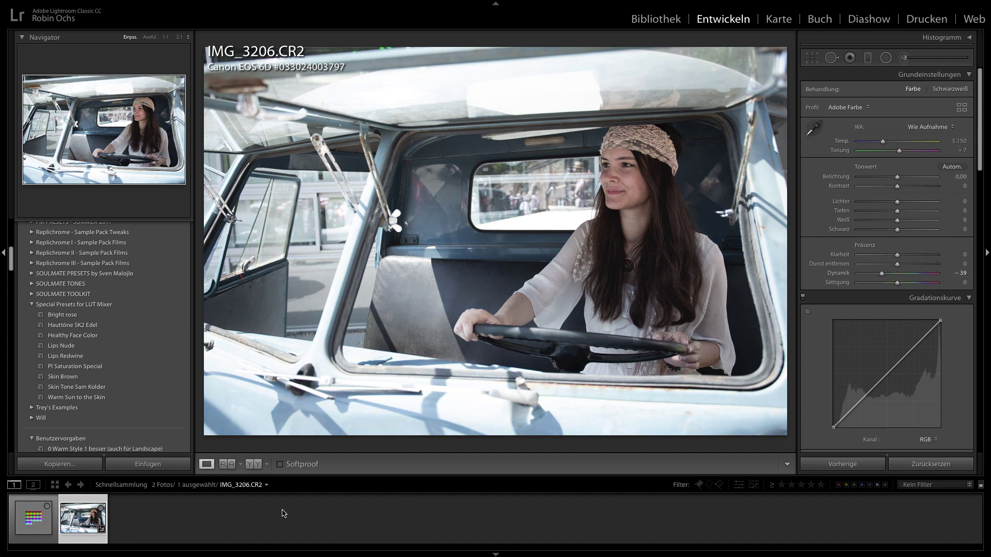
{"action": "left_click", "coordinate": [41, 522]}
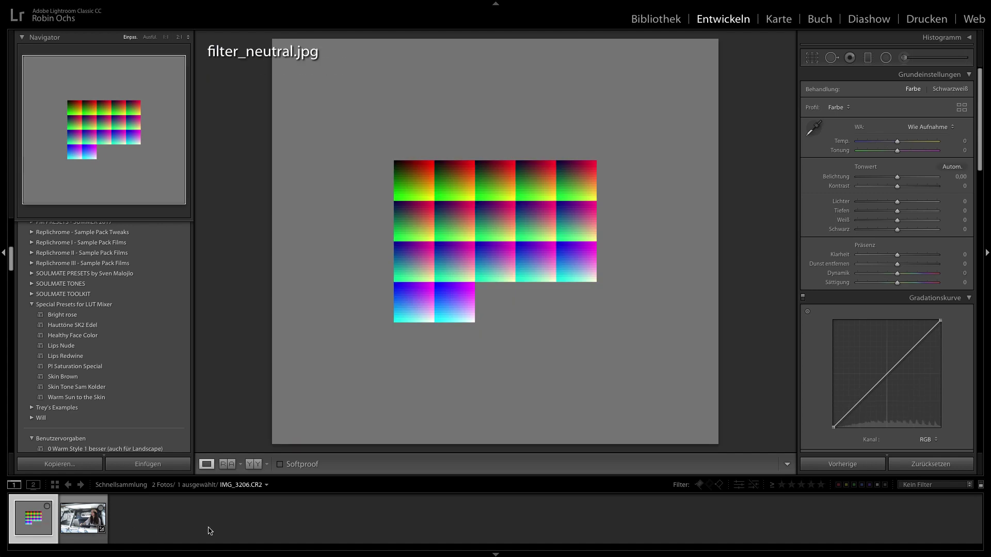
{"action": "left_click_drag", "start_coordinate": [897, 273], "coordinate": [847, 277]}
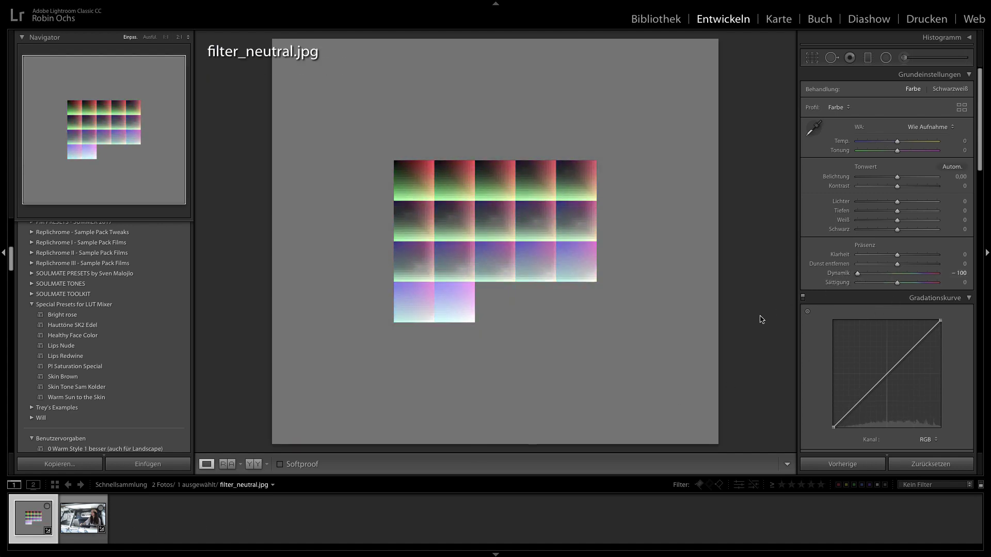
{"action": "key", "text": "super+Tab"}
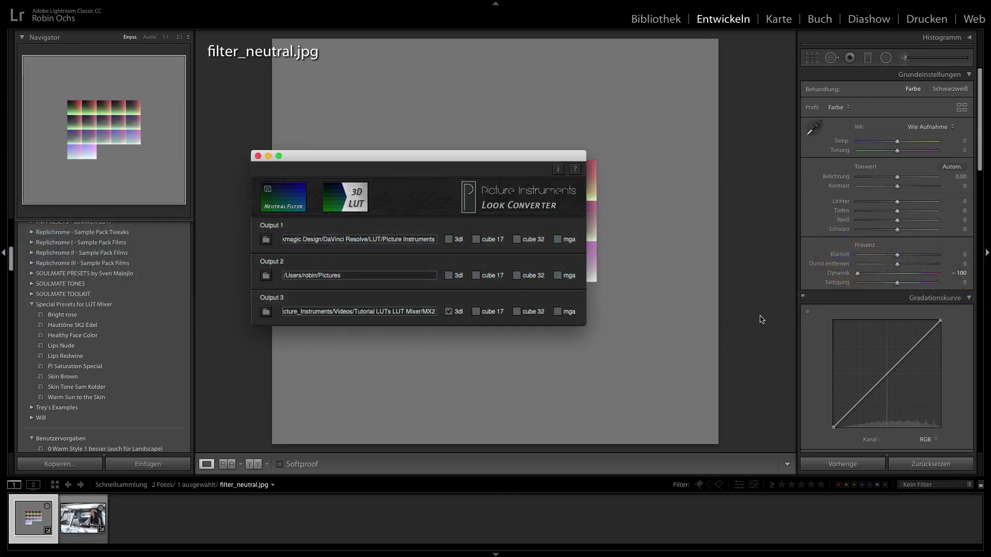
Convert negative_dynamic.jpg into a 3dl LUT in Look Converter
{"action": "left_click", "coordinate": [350, 203]}
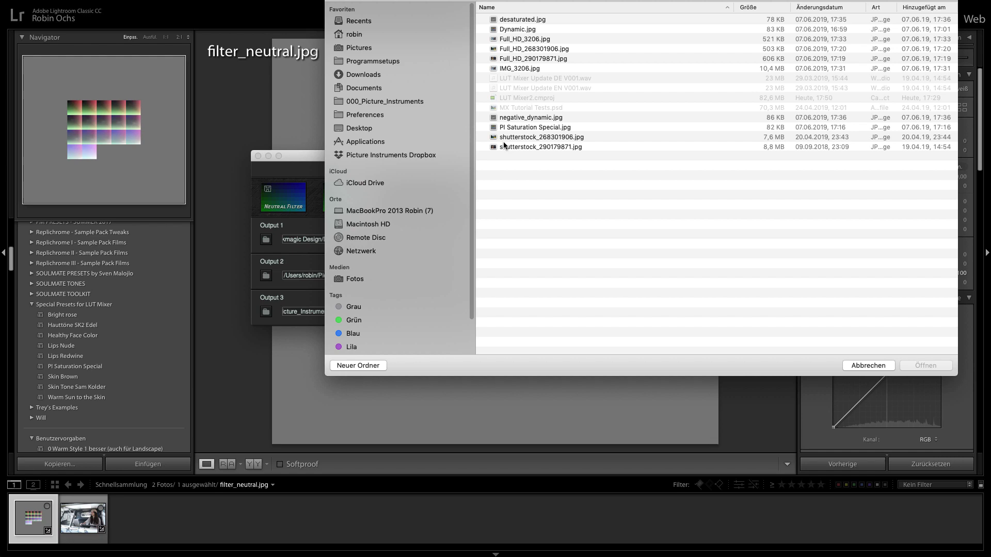
{"action": "double_click", "coordinate": [519, 118]}
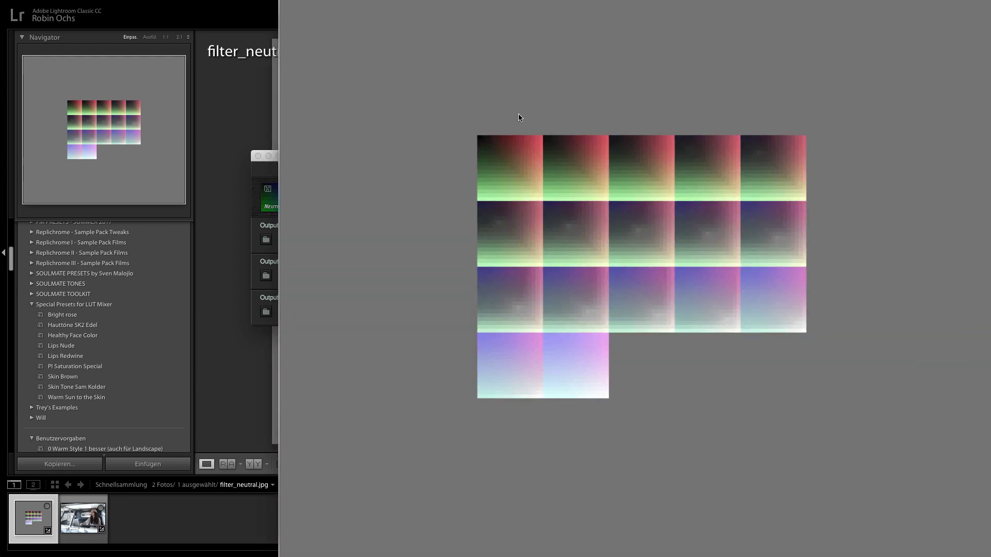
{"action": "key", "text": "Return"}
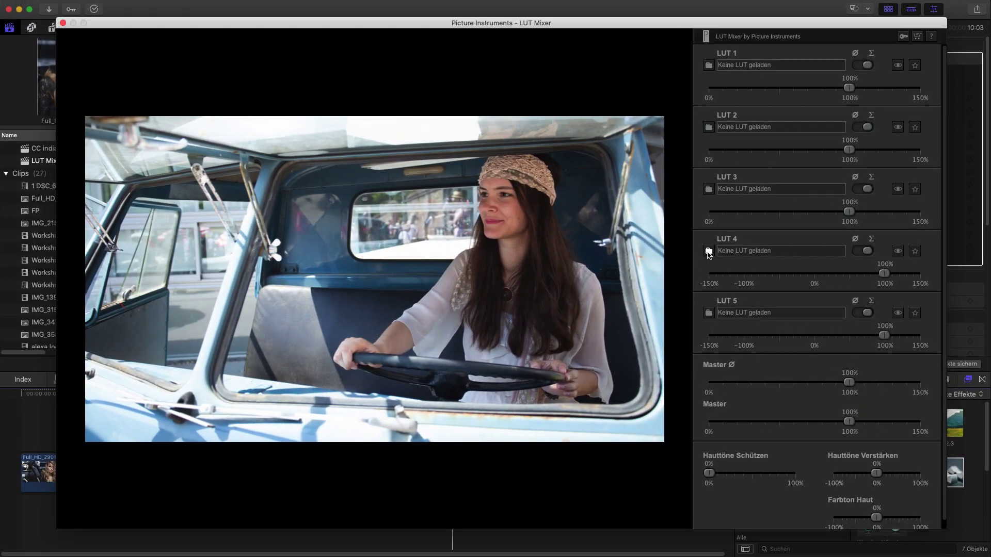
Load negative_dynamic.3dl into LUT 4 on the truck clip at 68% intensity
{"action": "left_click", "coordinate": [708, 251]}
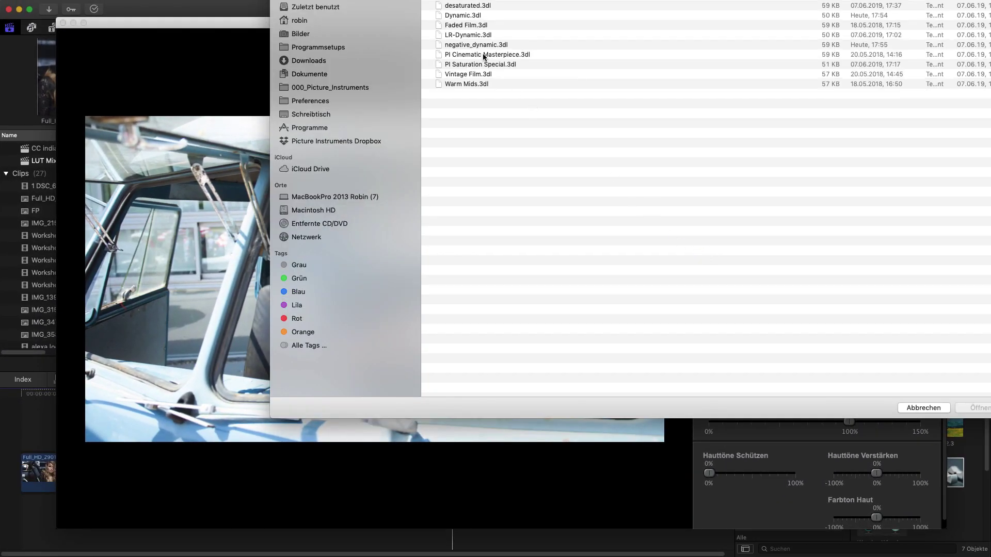
{"action": "left_click", "coordinate": [478, 45]}
{"action": "key", "text": "Return"}
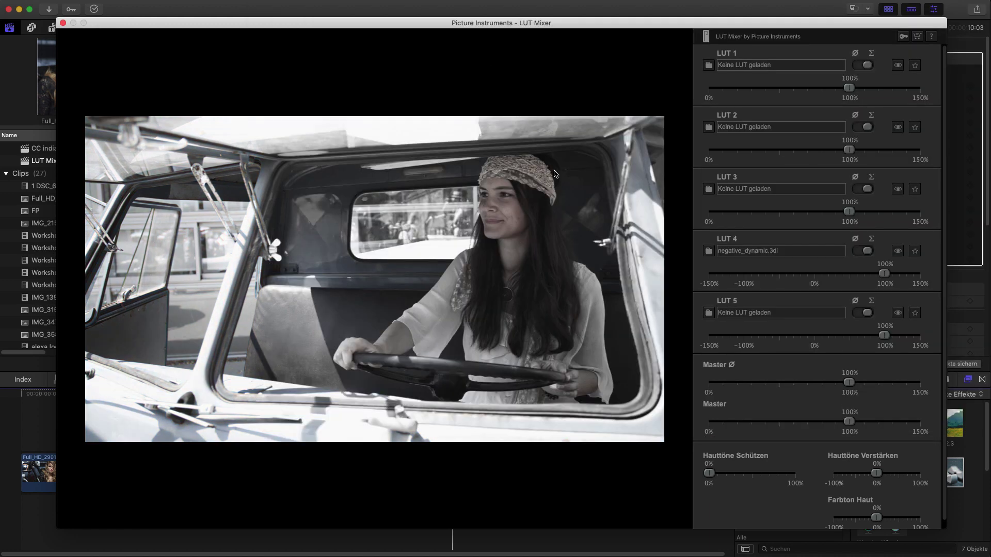
{"action": "left_click_drag", "start_coordinate": [886, 276], "coordinate": [769, 278]}
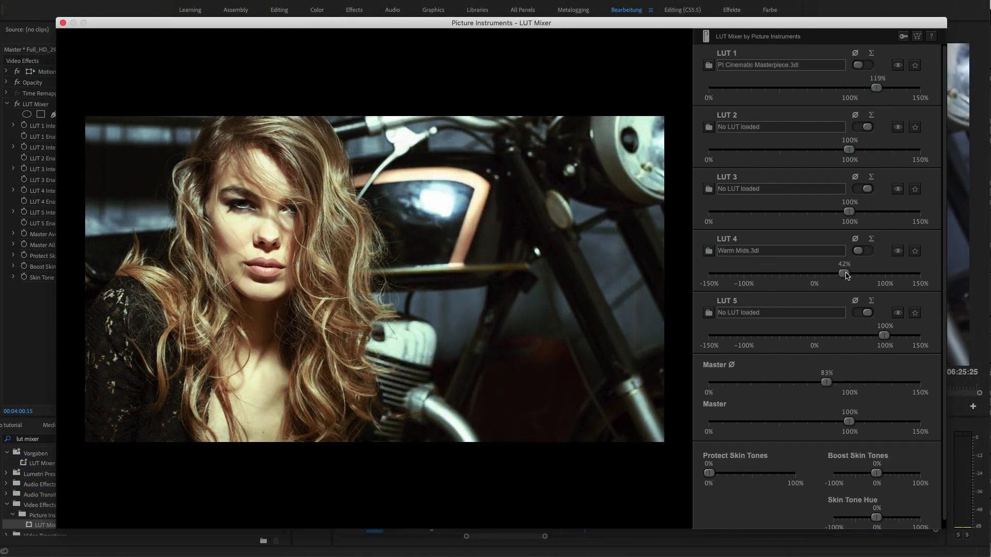
Set Warm Mids to −103%, skin protection 32%, skin boost 13% and skin hue −3%
{"action": "left_click_drag", "start_coordinate": [846, 276], "coordinate": [749, 278]}
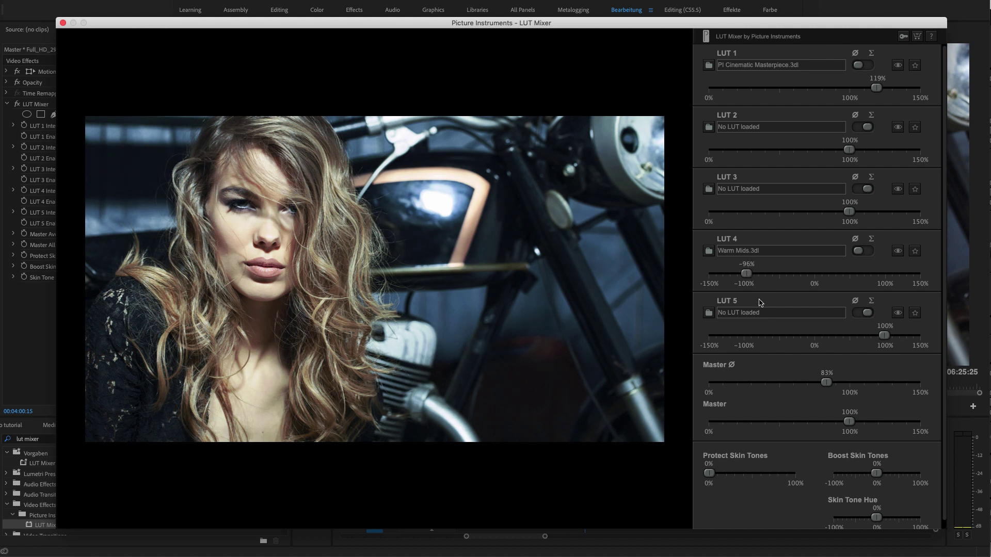
{"action": "mouse_move", "coordinate": [748, 277]}
{"action": "left_mouse_down"}
{"action": "mouse_move", "coordinate": [712, 279]}
{"action": "mouse_move", "coordinate": [742, 279]}
{"action": "left_mouse_up"}
{"action": "left_click_drag", "start_coordinate": [709, 474], "coordinate": [736, 477]}
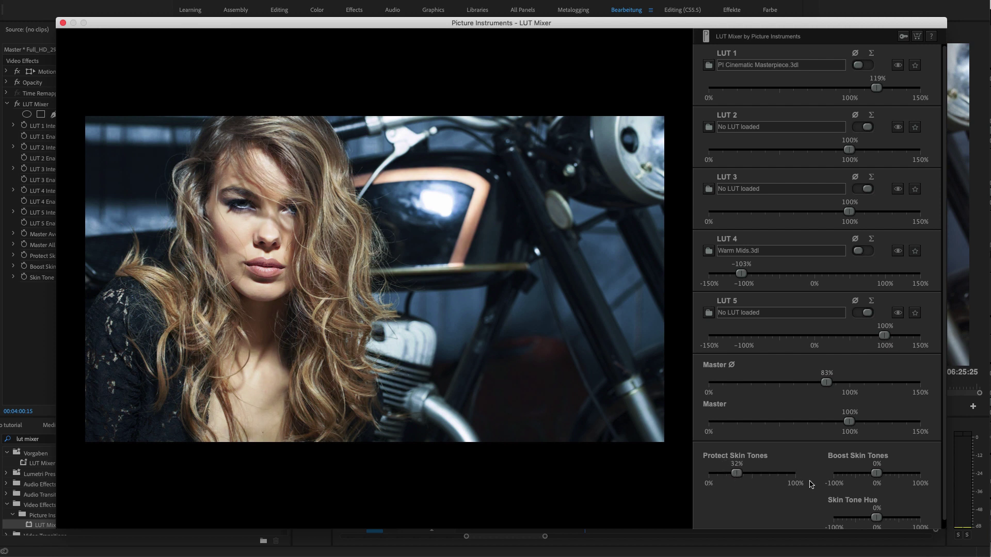
{"action": "left_click_drag", "start_coordinate": [873, 477], "coordinate": [883, 478]}
{"action": "mouse_move", "coordinate": [876, 518]}
{"action": "left_mouse_down"}
{"action": "mouse_move", "coordinate": [867, 519]}
{"action": "mouse_move", "coordinate": [886, 519]}
{"action": "mouse_move", "coordinate": [875, 520]}
{"action": "left_mouse_up"}
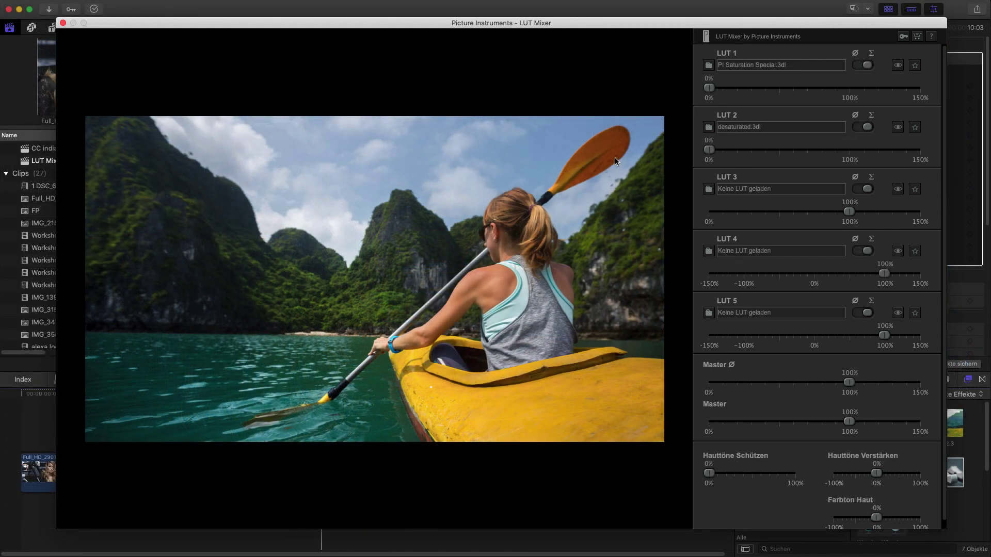
Set PI Saturation Special to 102% with 49% skin protection, hide its preview, and blend in desaturated.3dl
{"action": "left_click_drag", "start_coordinate": [710, 88], "coordinate": [853, 88]}
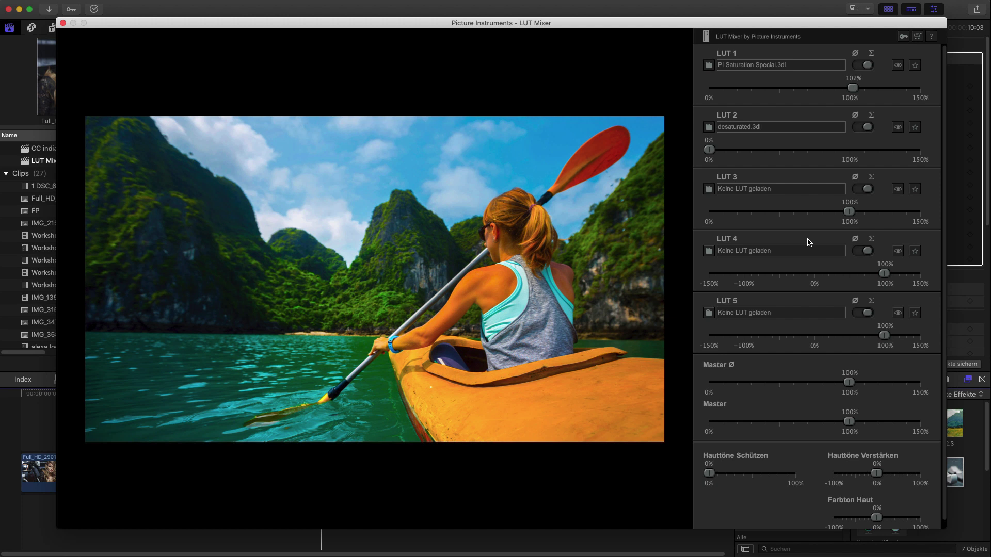
{"action": "left_click_drag", "start_coordinate": [709, 473], "coordinate": [752, 476]}
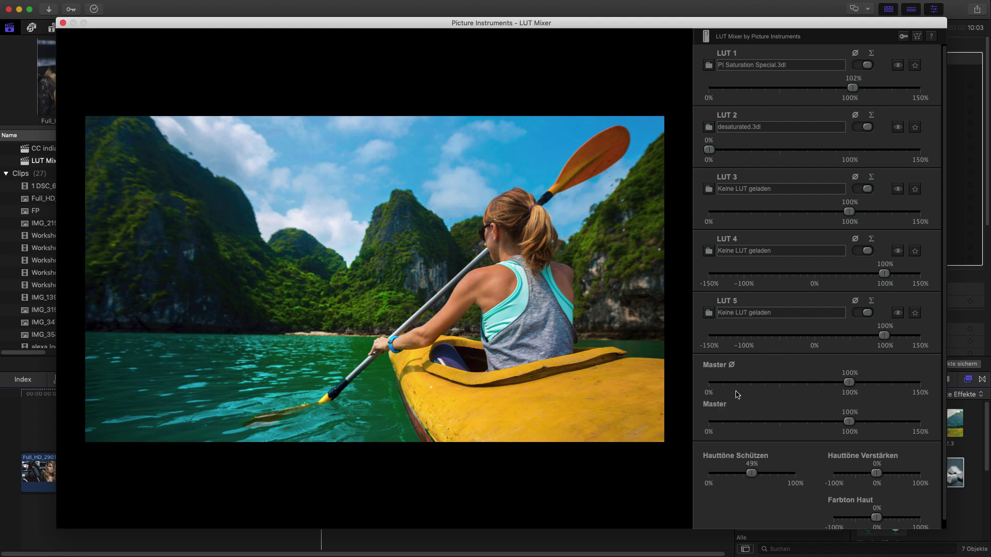
{"action": "left_click", "coordinate": [897, 65]}
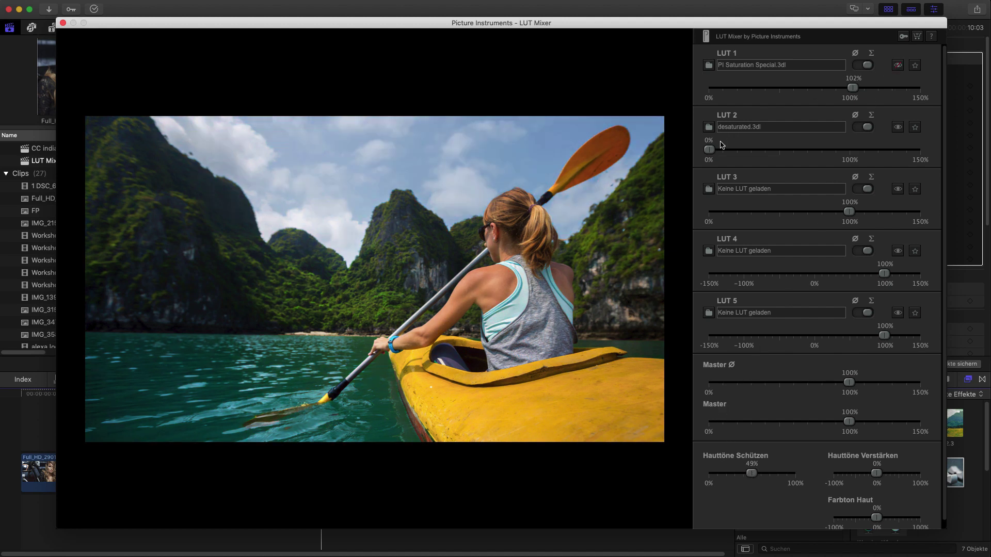
{"action": "left_click_drag", "start_coordinate": [706, 149], "coordinate": [820, 153]}
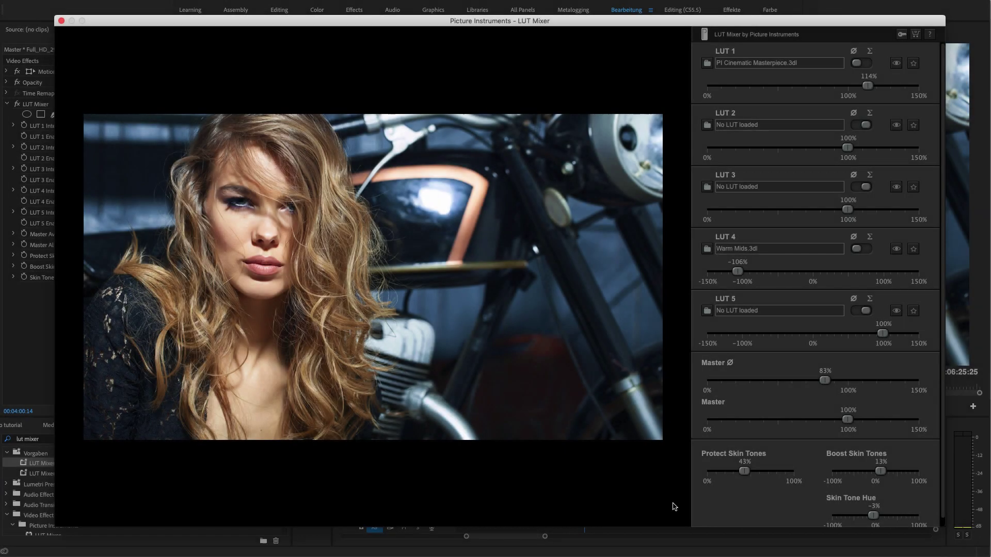
Lower skin protection to 15% and reset Warm Mids, then set it to 38%
{"action": "left_click_drag", "start_coordinate": [742, 475], "coordinate": [717, 478]}
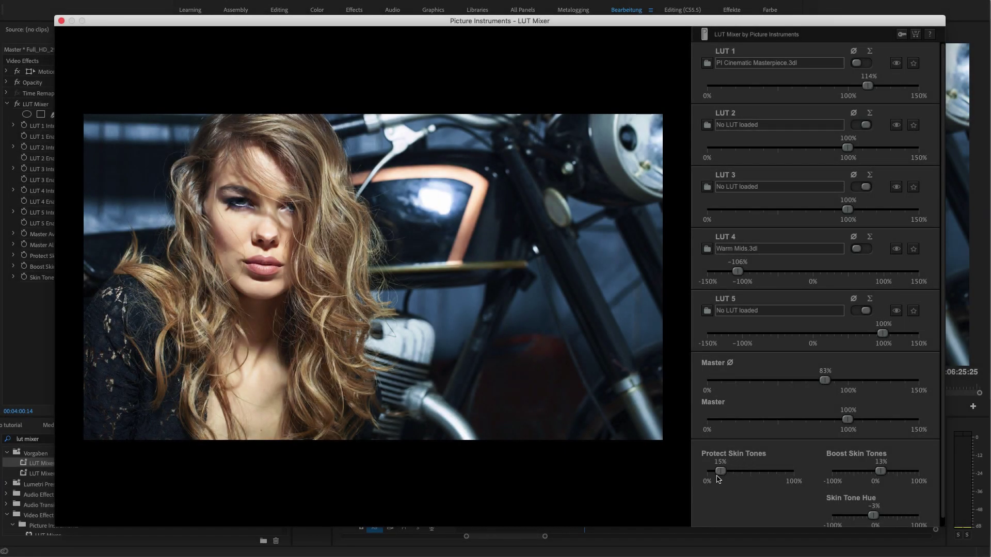
{"action": "double_click", "coordinate": [738, 271]}
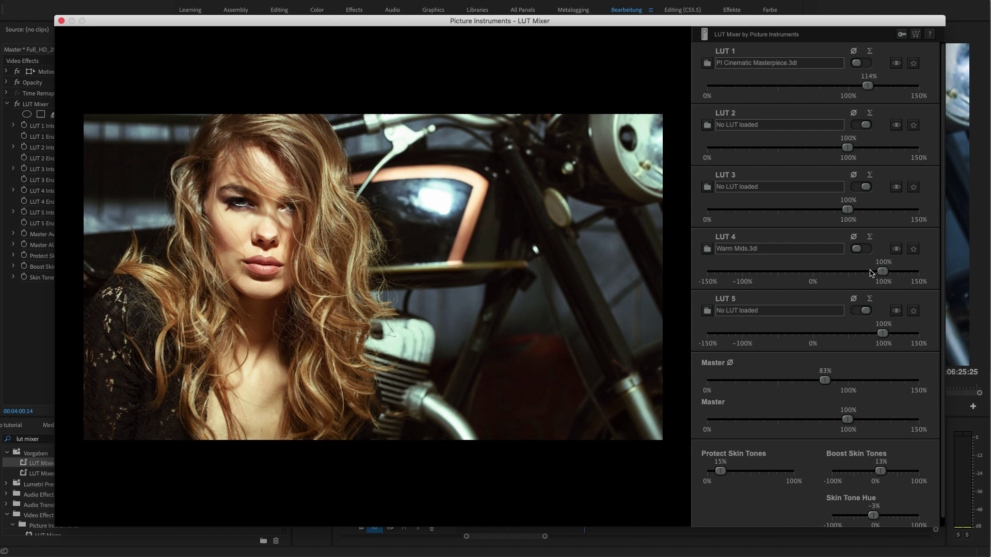
{"action": "left_click_drag", "start_coordinate": [883, 272], "coordinate": [839, 280]}
Save the LUT Mixer effect as the 'Warm Cinematic' preset and select clip Full_HD_268301906
{"action": "left_click", "coordinate": [61, 20]}
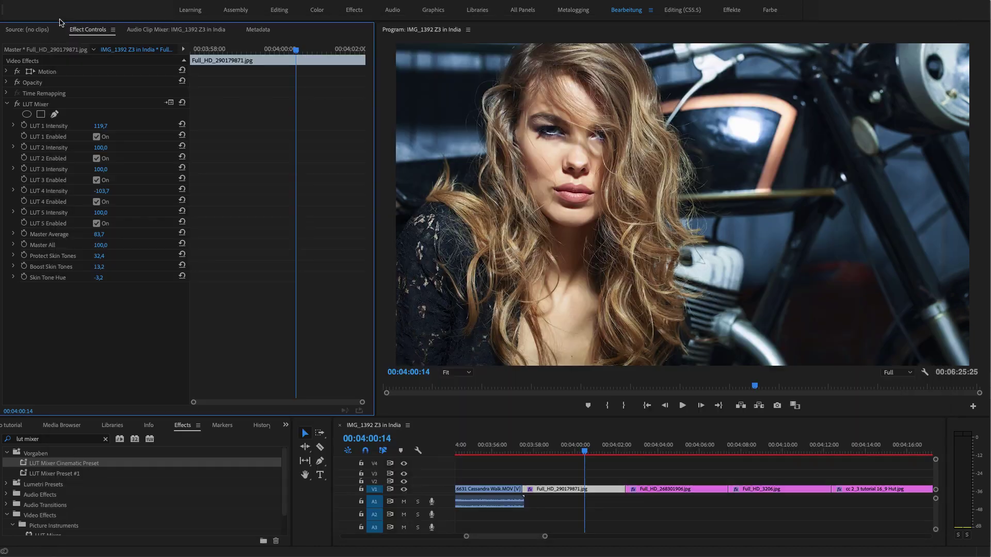
{"action": "right_click", "coordinate": [117, 105]}
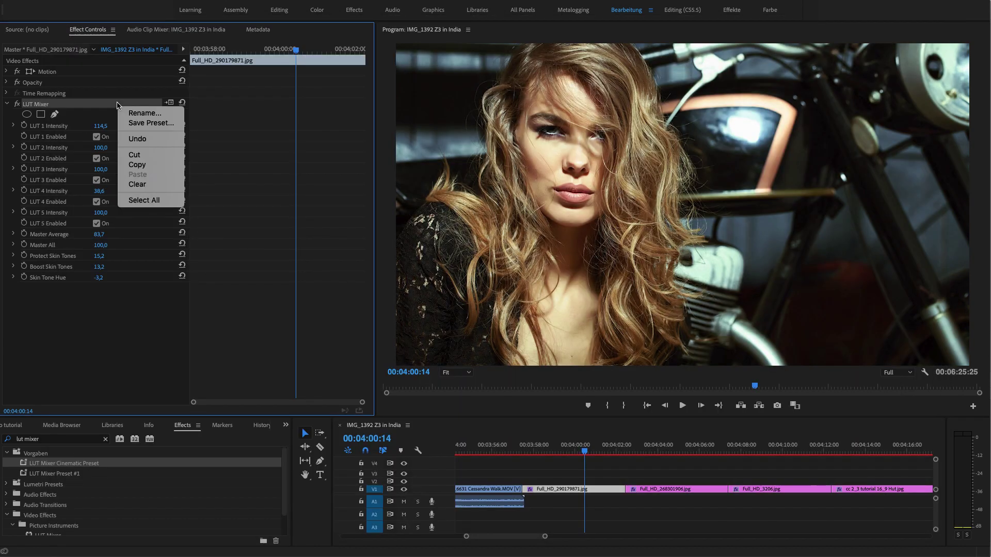
{"action": "left_click", "coordinate": [164, 123]}
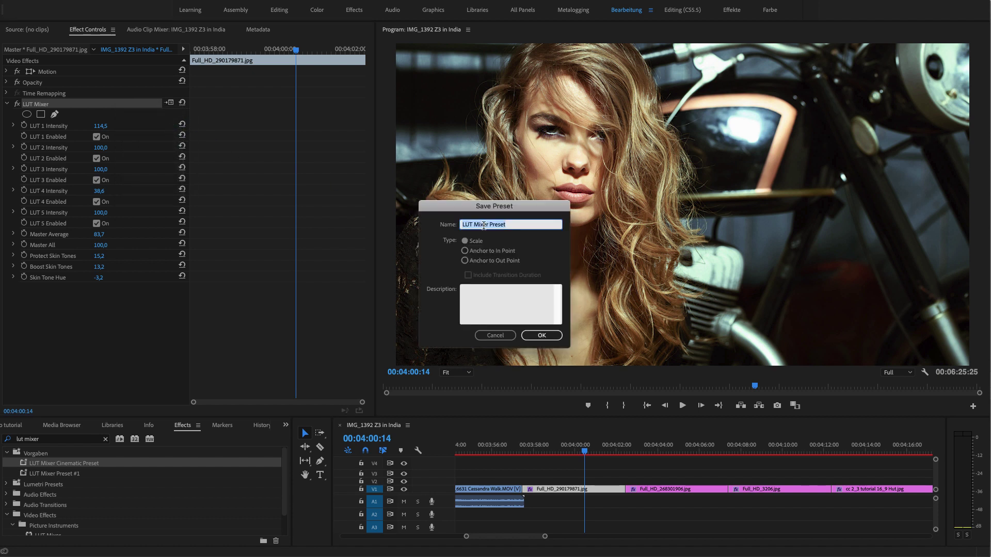
{"action": "left_click", "coordinate": [490, 225]}
{"action": "type", "text": "Warm"}
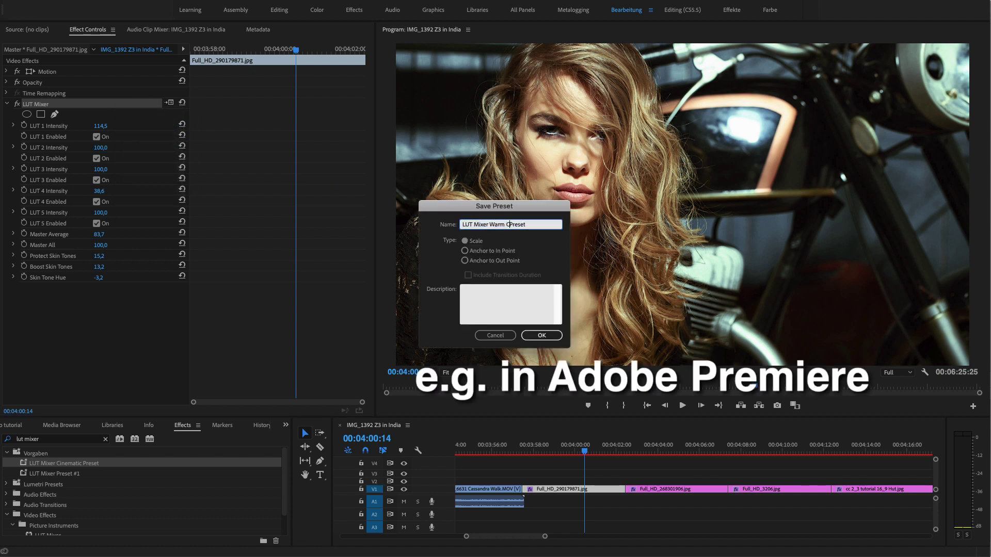
{"action": "type", "text": " Cinematic"}
{"action": "left_click", "coordinate": [541, 335]}
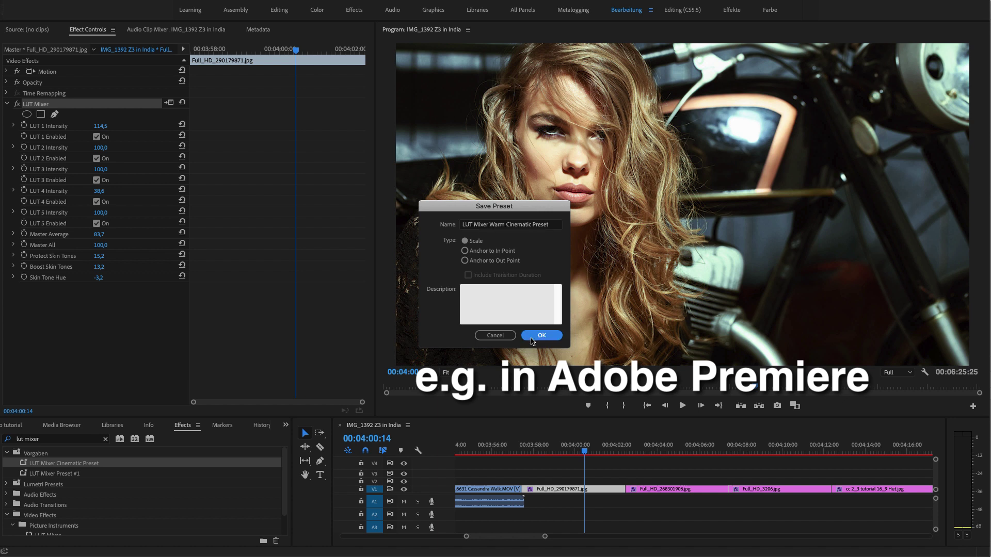
{"action": "left_click", "coordinate": [114, 486]}
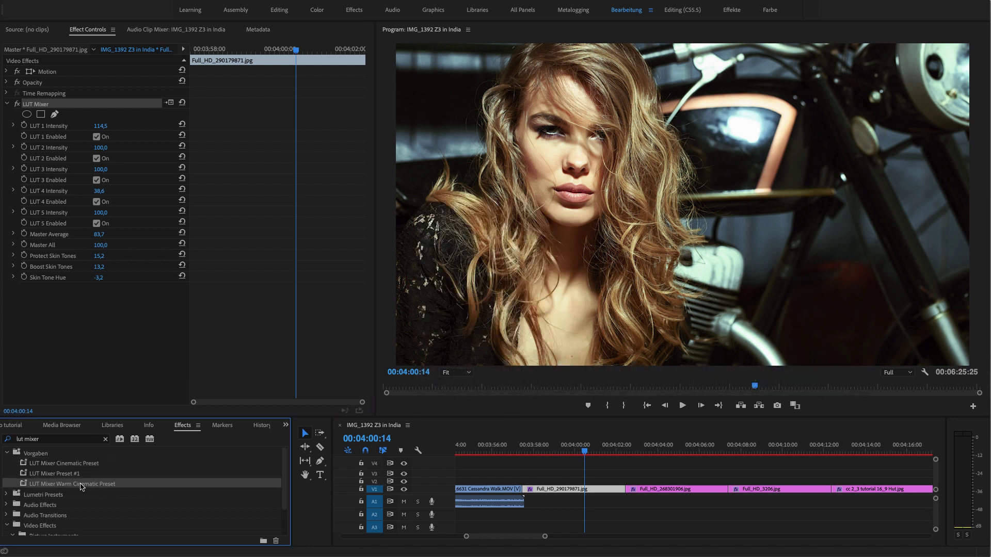
{"action": "left_click", "coordinate": [682, 489]}
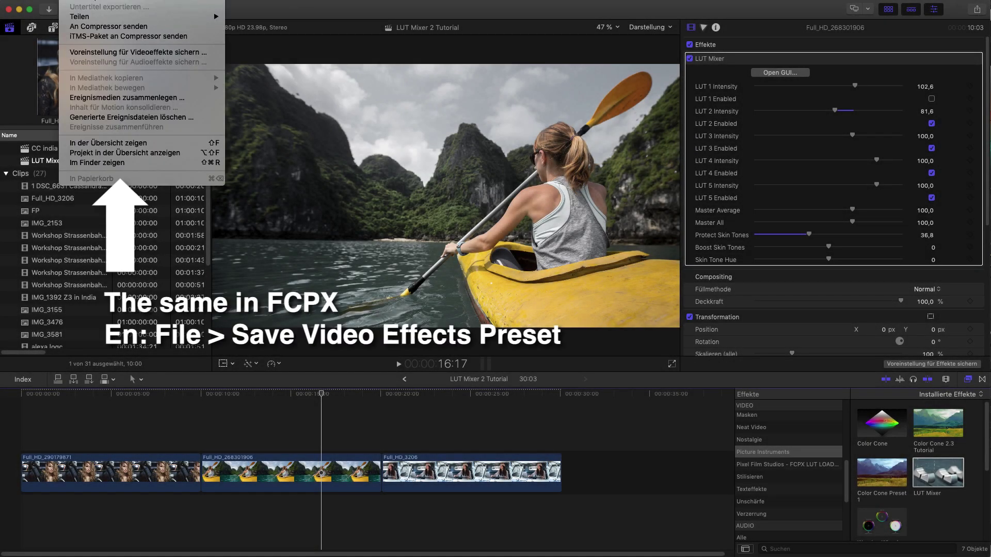
Save the kayak clip's effects as the video effects preset 'LUT Mixer Saturate-Desaturate'
{"action": "left_click", "coordinate": [126, 52]}
{"action": "type", "text": "L"}
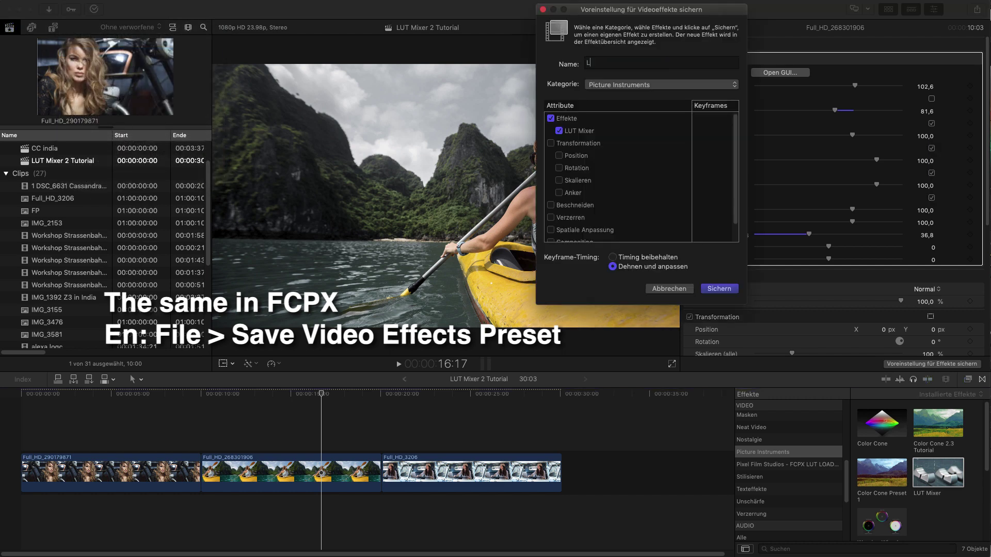
{"action": "type", "text": "UT Mixer Saturate-Desaturate"}
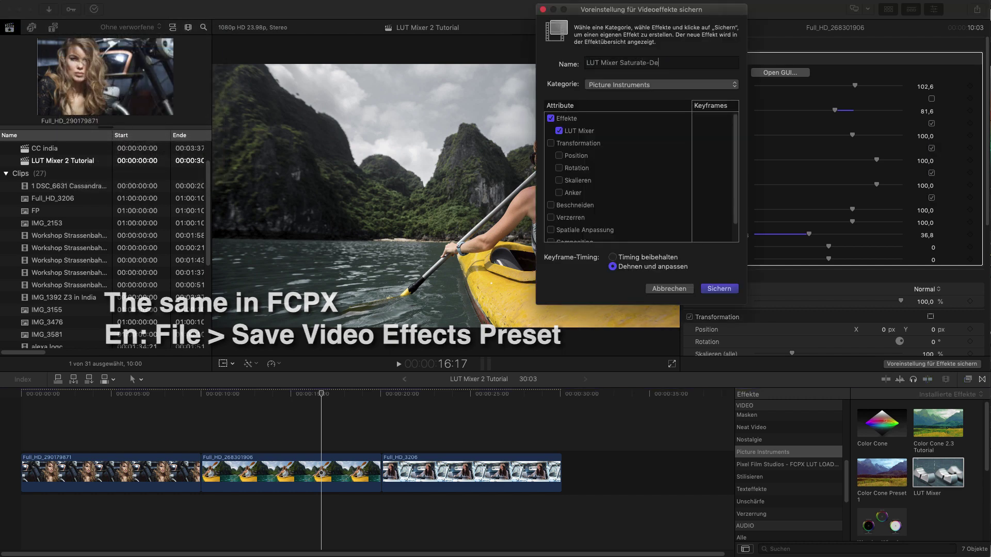
{"action": "left_click", "coordinate": [719, 289]}
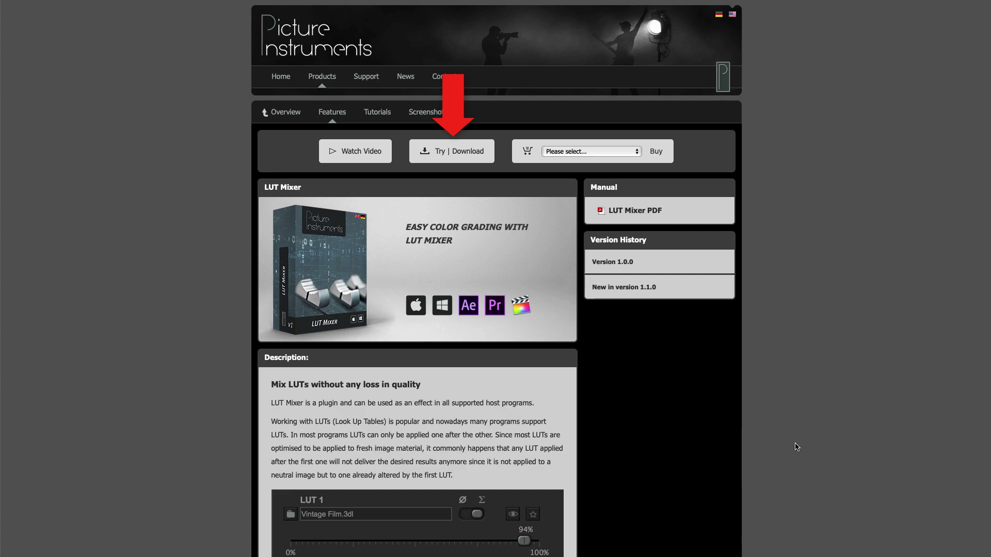
Choose the Mac installer under Try | Download, submit your e-mail address, and close the thank-you popup
{"action": "left_click", "coordinate": [478, 151]}
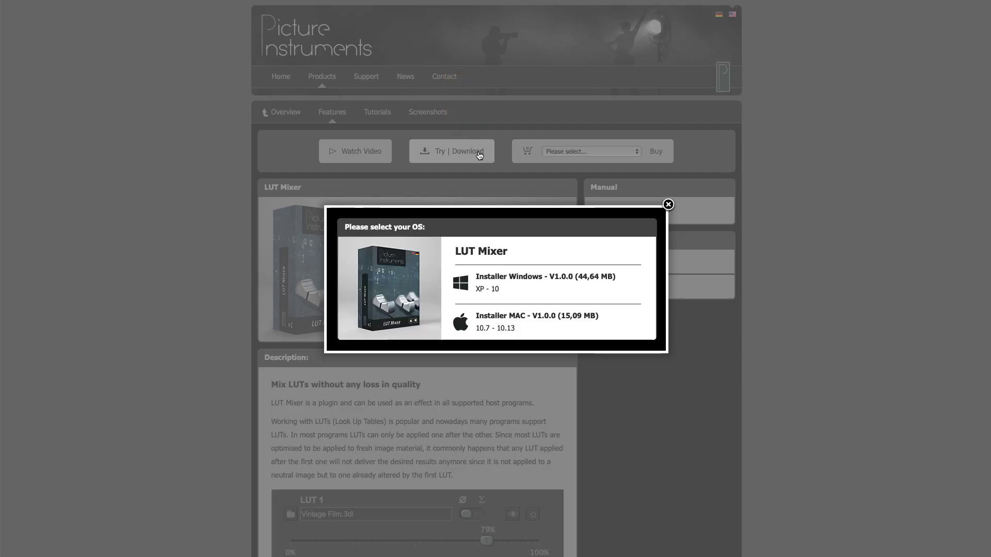
{"action": "left_click", "coordinate": [520, 315]}
{"action": "type", "text": "your"}
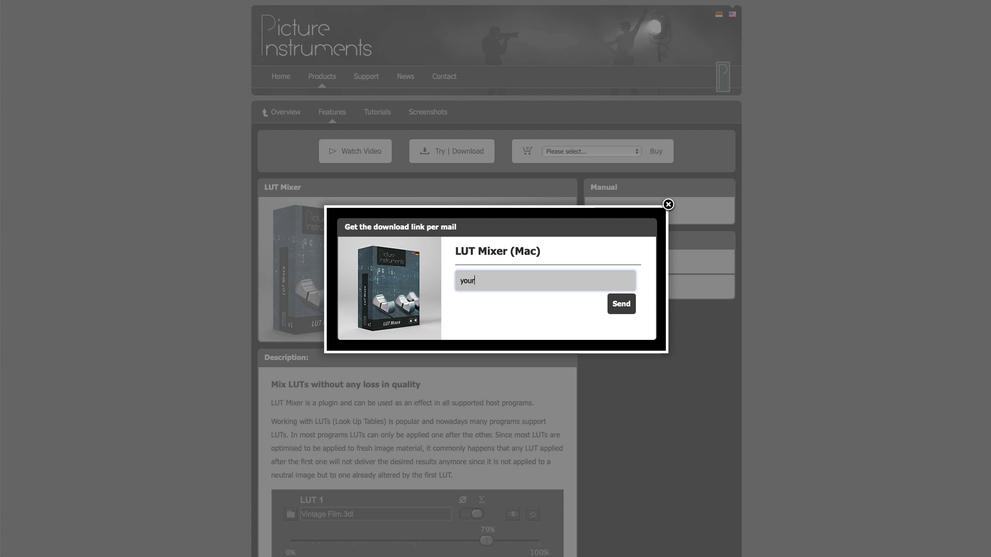
{"action": "type", "text": "@email.com"}
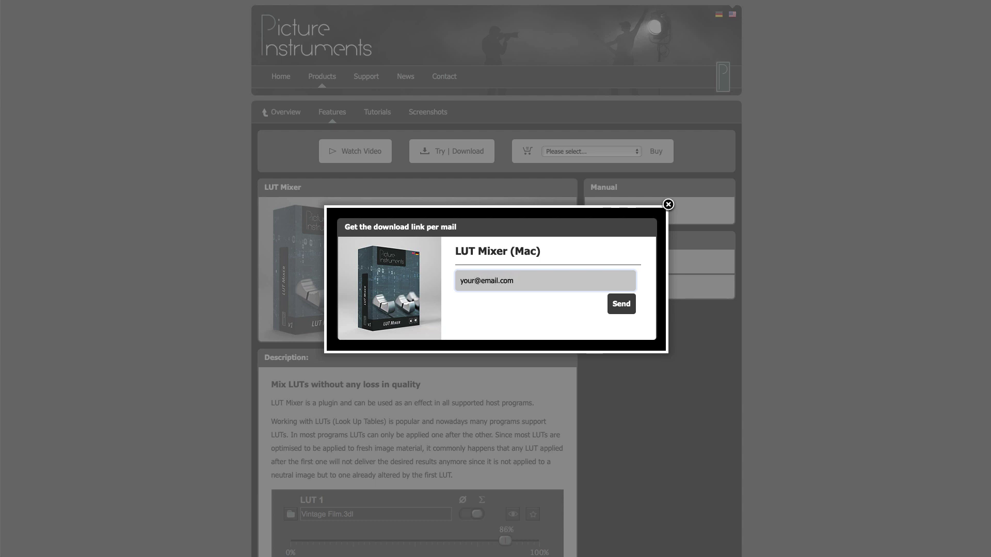
{"action": "left_click", "coordinate": [621, 307]}
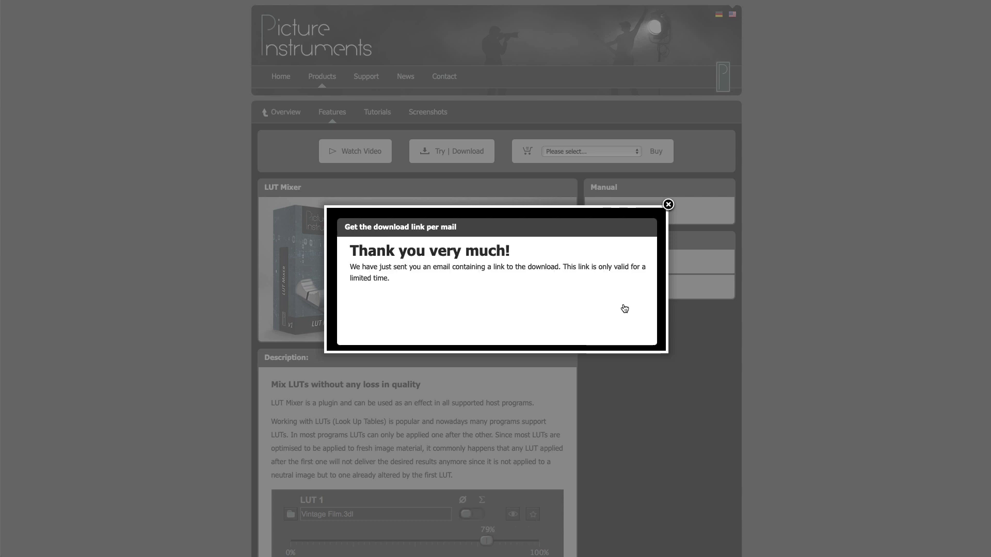
{"action": "left_click", "coordinate": [669, 205]}
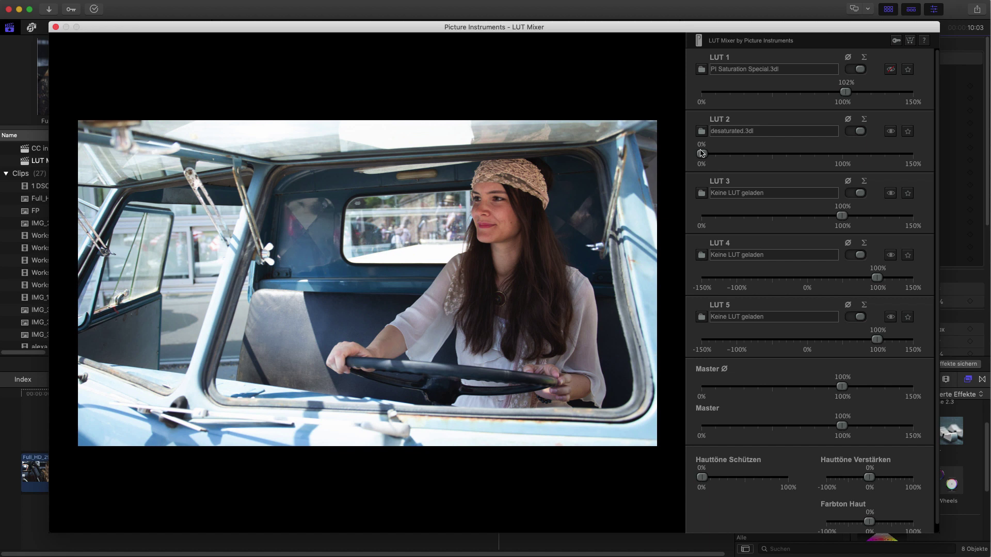
Mix desaturated.3dl in at 64% and set the skin tone hue (Farbton Haut) to 6%
{"action": "left_click_drag", "start_coordinate": [701, 153], "coordinate": [792, 158]}
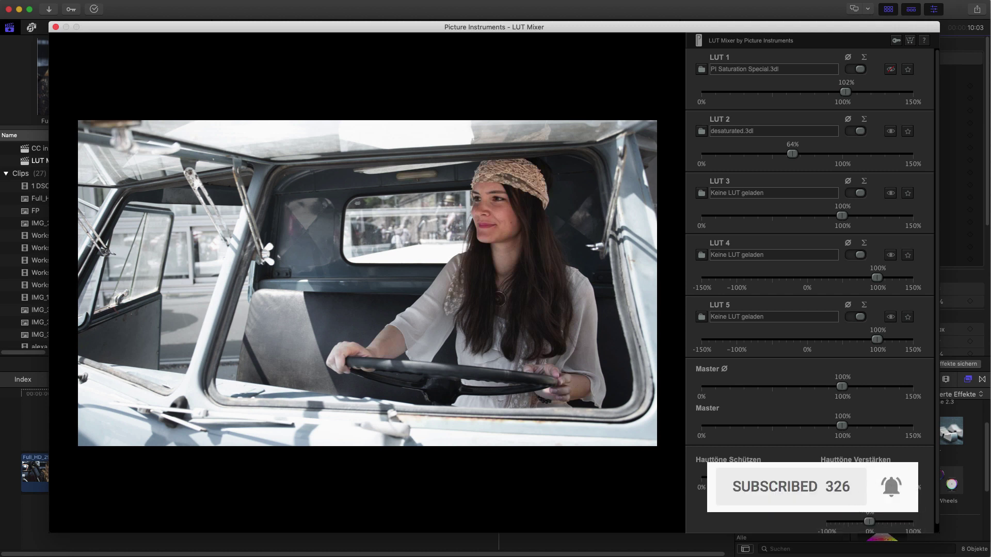
{"action": "left_click_drag", "start_coordinate": [870, 523], "coordinate": [872, 526]}
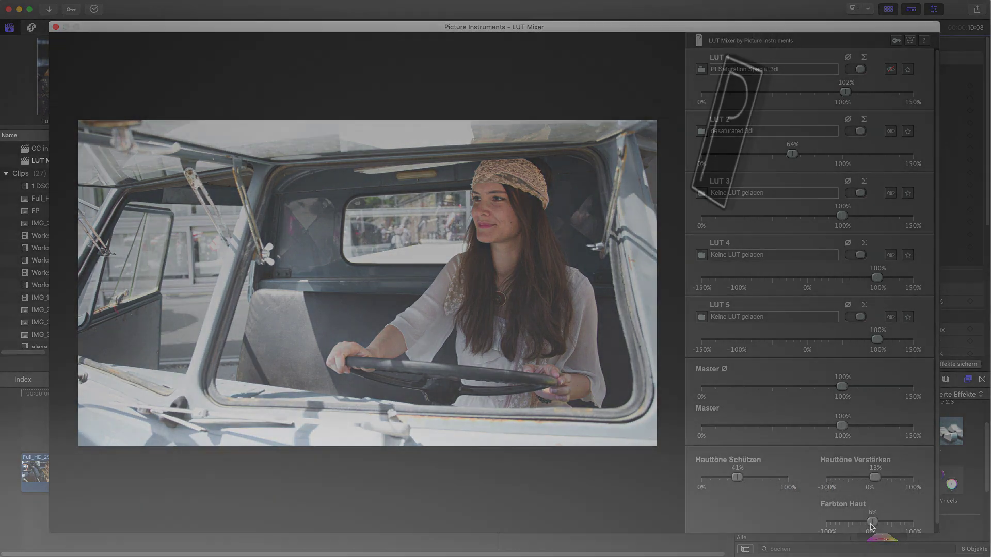